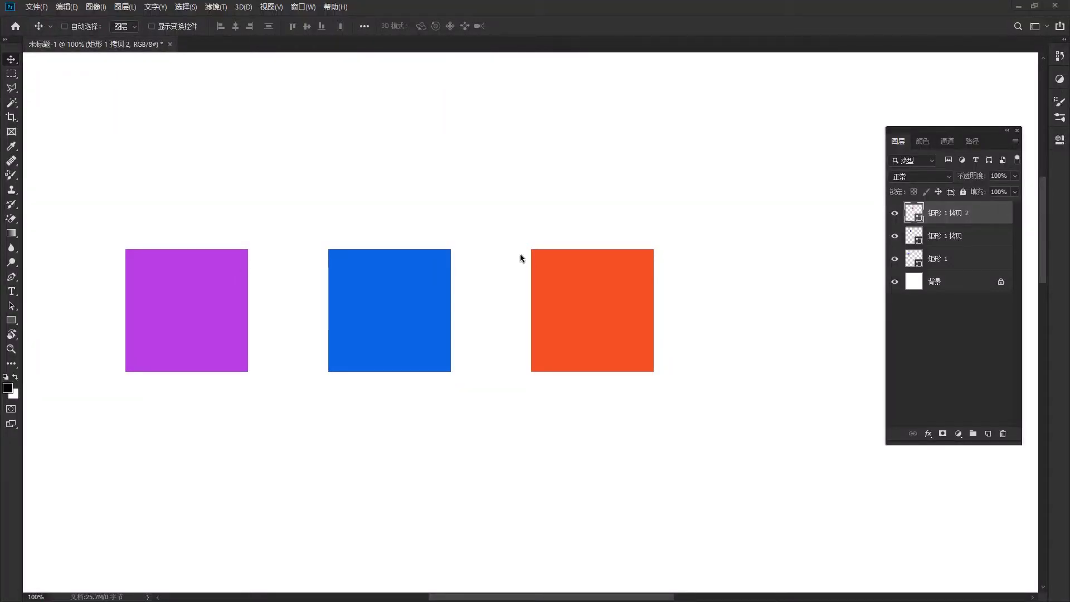
# Step: Open the Color Picker for the orange square's fill and move the picker into view
pyautogui.doubleClick(914, 212)
pyautogui.moveTo(535, 123)
pyautogui.mouseDown()
pyautogui.moveTo(566, 176)
pyautogui.moveTo(586, 172)
pyautogui.mouseUp()
# Step: Set the picker colour to purple a234db, shifting the picker to preview the squares
pyautogui.click(553, 239)
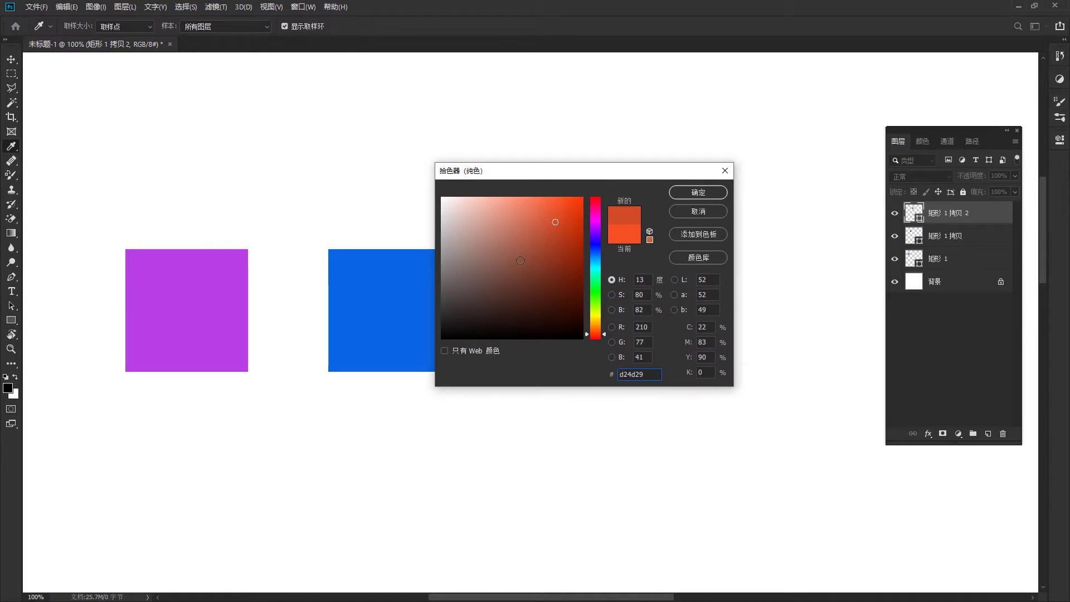
pyautogui.click(596, 229)
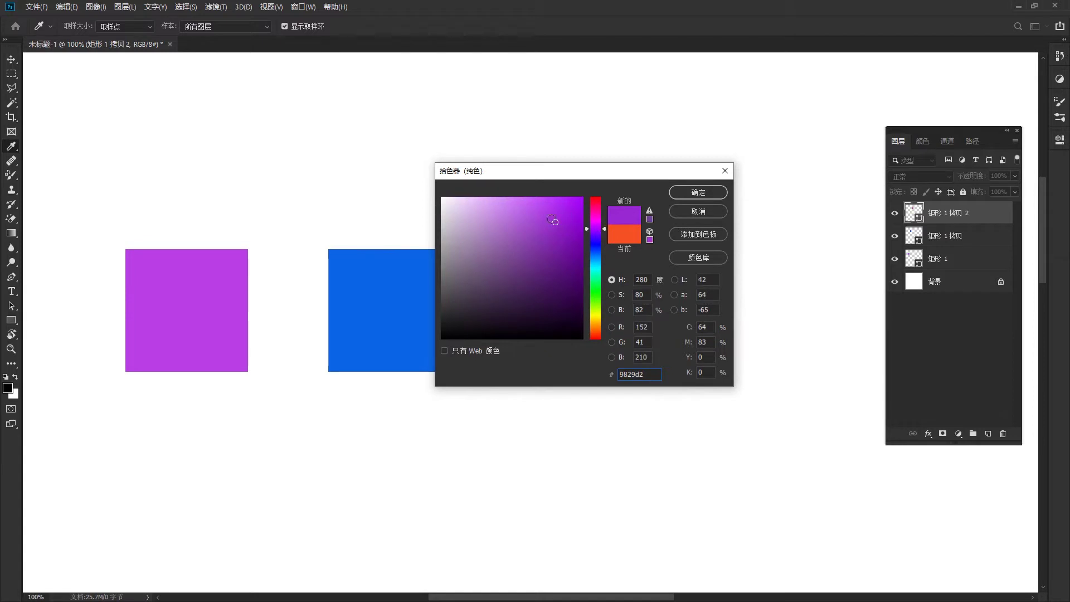
pyautogui.click(551, 218)
pyautogui.moveTo(583, 177); pyautogui.dragTo(736, 184)
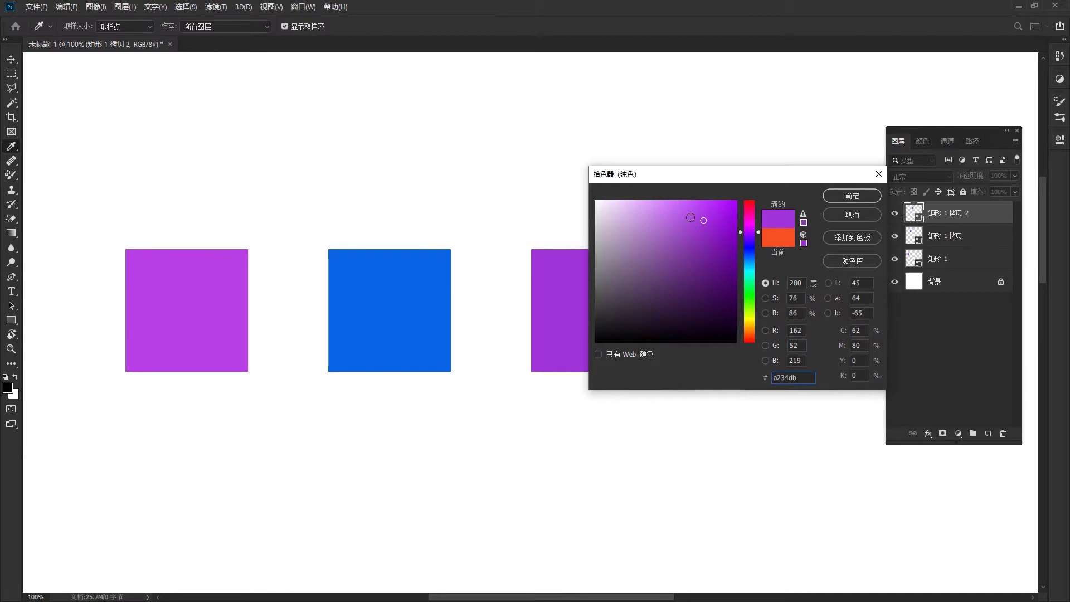
pyautogui.moveTo(605, 179); pyautogui.dragTo(278, 184)
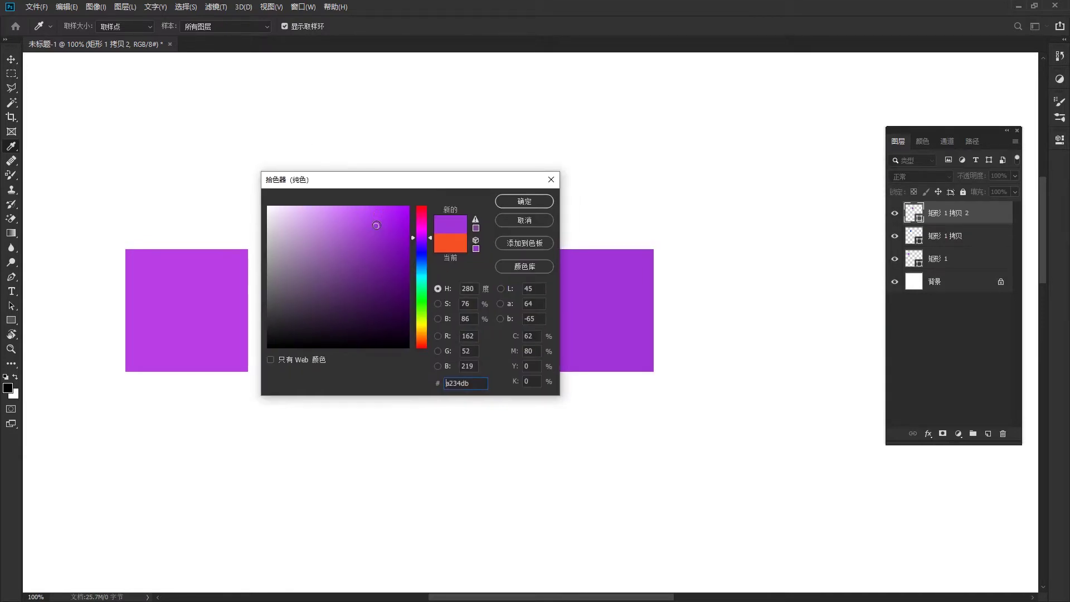
pyautogui.moveTo(389, 187); pyautogui.dragTo(431, 185)
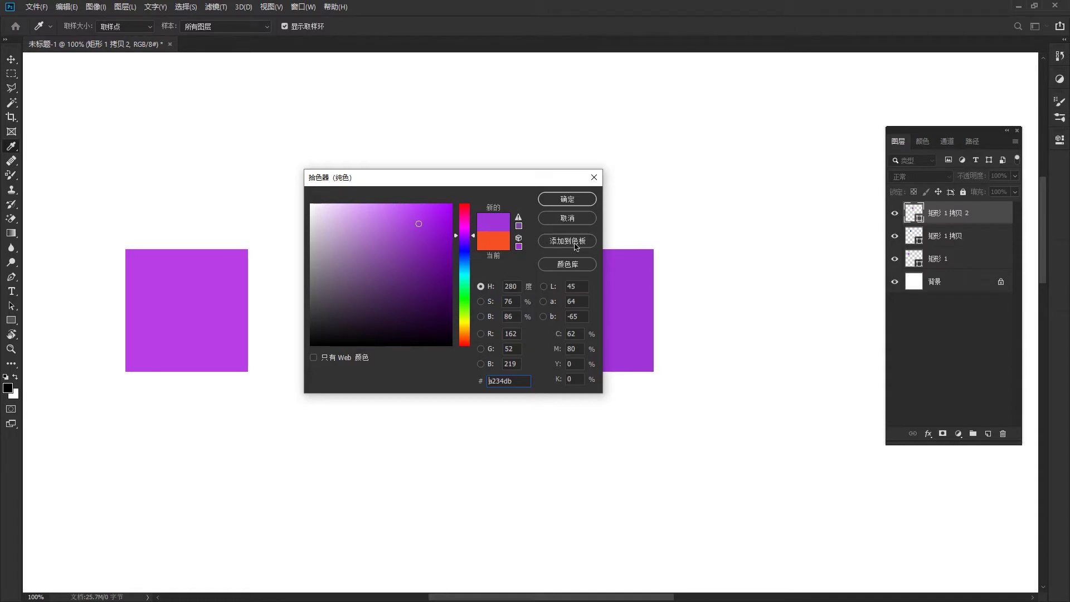
# Step: Save purple a234db as swatch '色板 1' and cancel the picker so the square stays orange
pyautogui.click(575, 245)
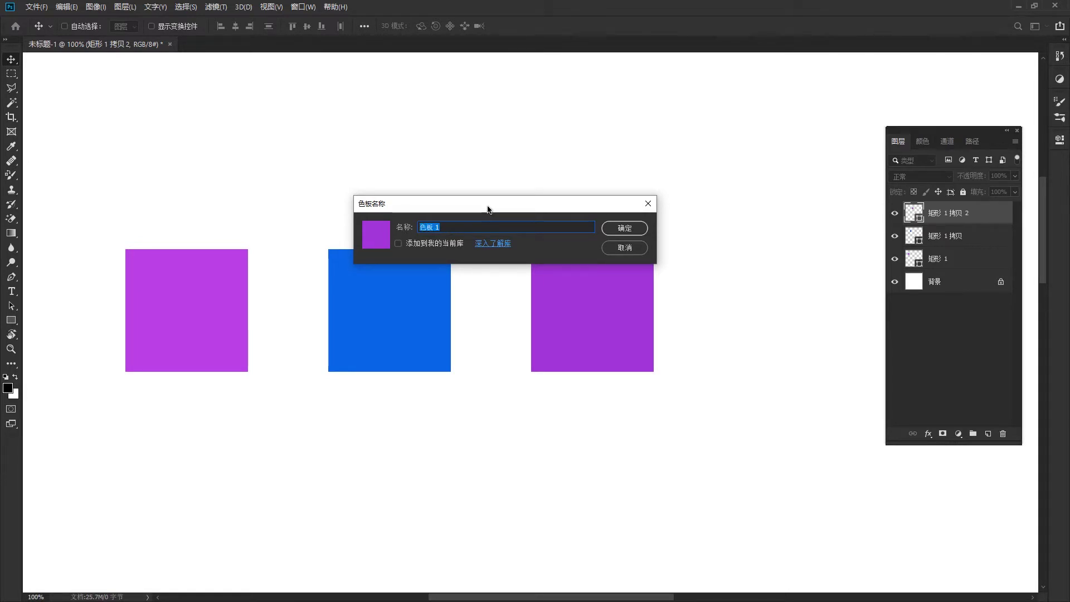
pyautogui.moveTo(488, 207); pyautogui.dragTo(489, 216)
pyautogui.click(419, 252)
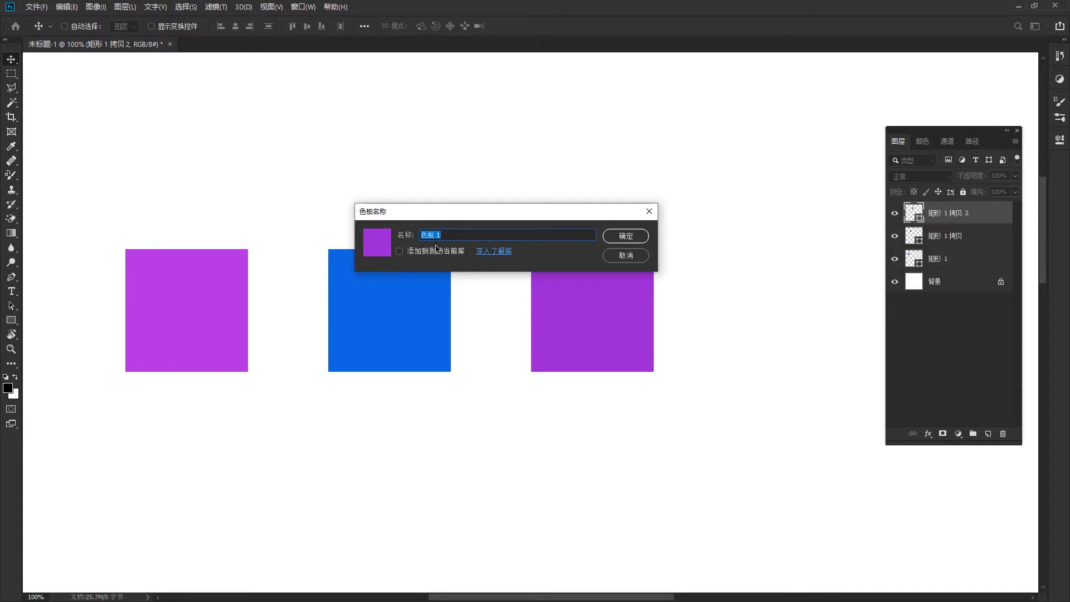
pyautogui.click(627, 234)
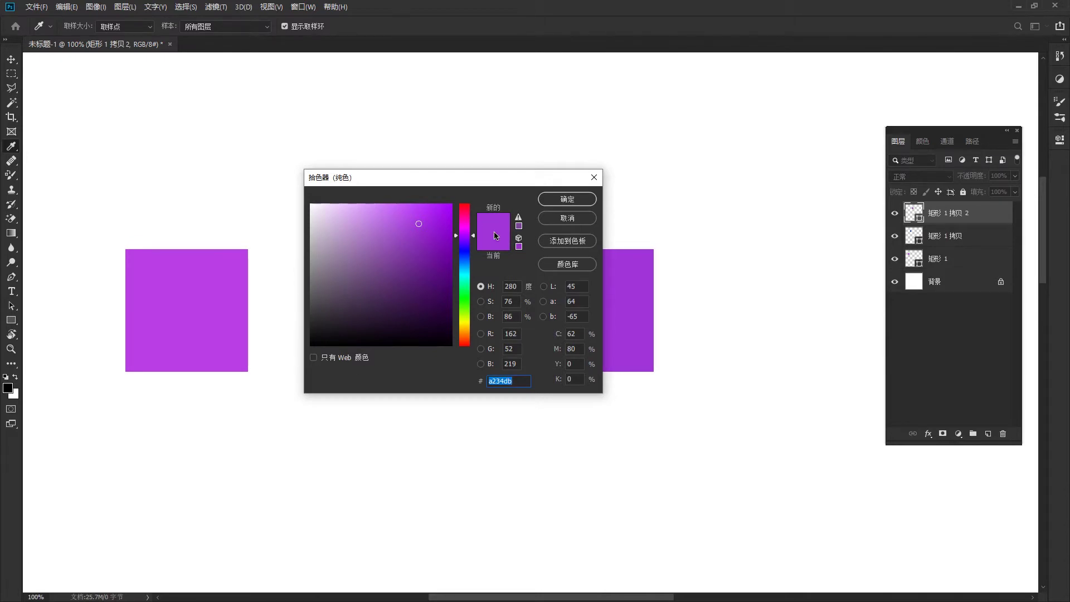
pyautogui.click(571, 218)
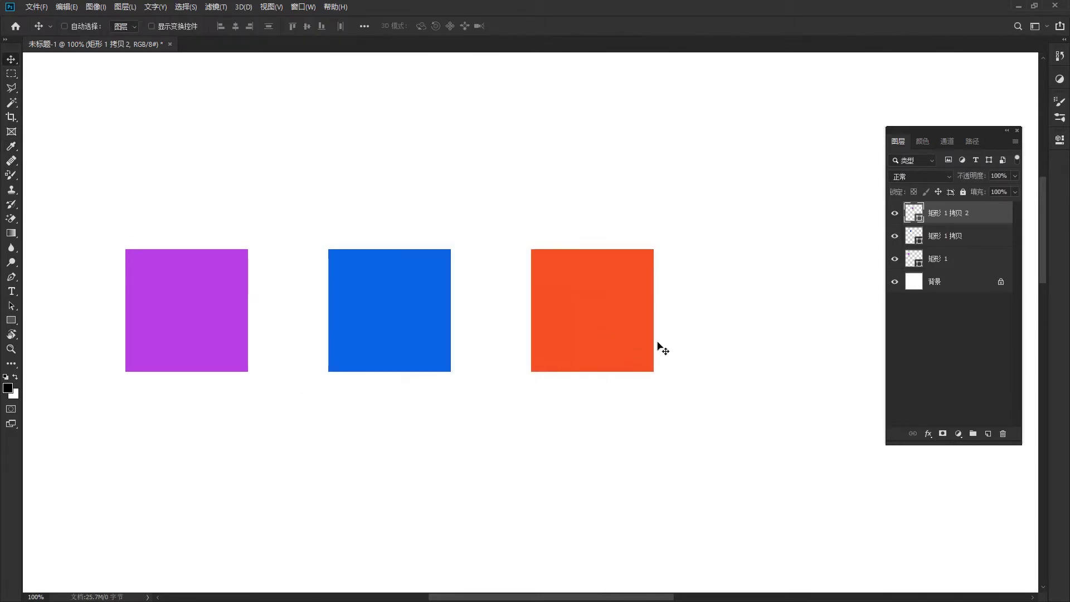
# Step: Show the Swatches panel from the Window menu
pyautogui.moveTo(616, 318)
pyautogui.mouseDown()
pyautogui.moveTo(348, 304)
pyautogui.moveTo(337, 289)
pyautogui.mouseUp()
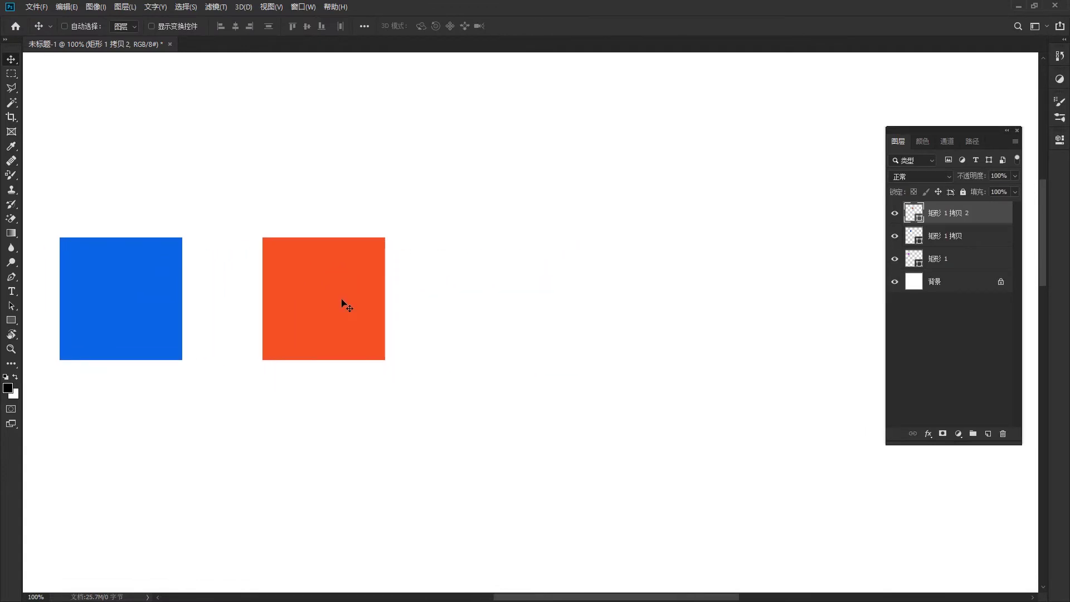
pyautogui.click(301, 8)
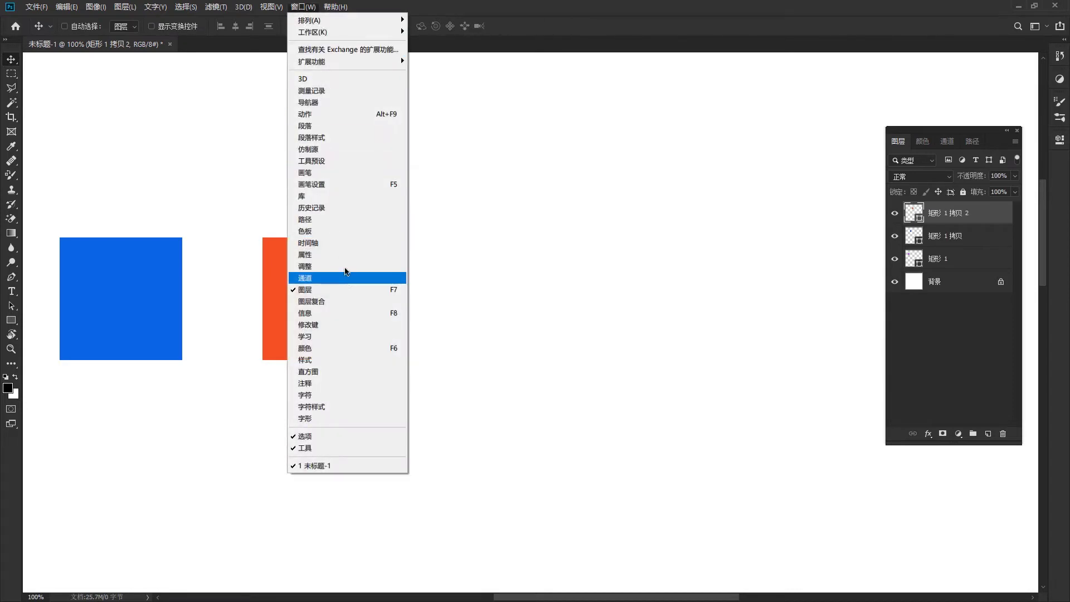
pyautogui.click(346, 230)
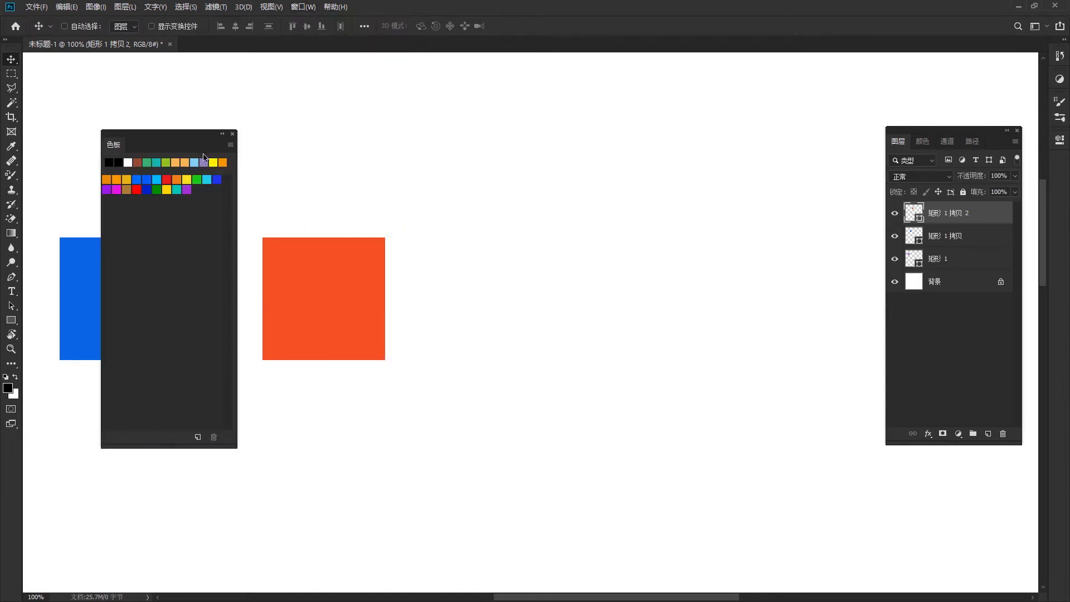
# Step: Move the Swatches panel beside the squares and make the purple swatch the foreground colour
pyautogui.moveTo(170, 141); pyautogui.dragTo(526, 159)
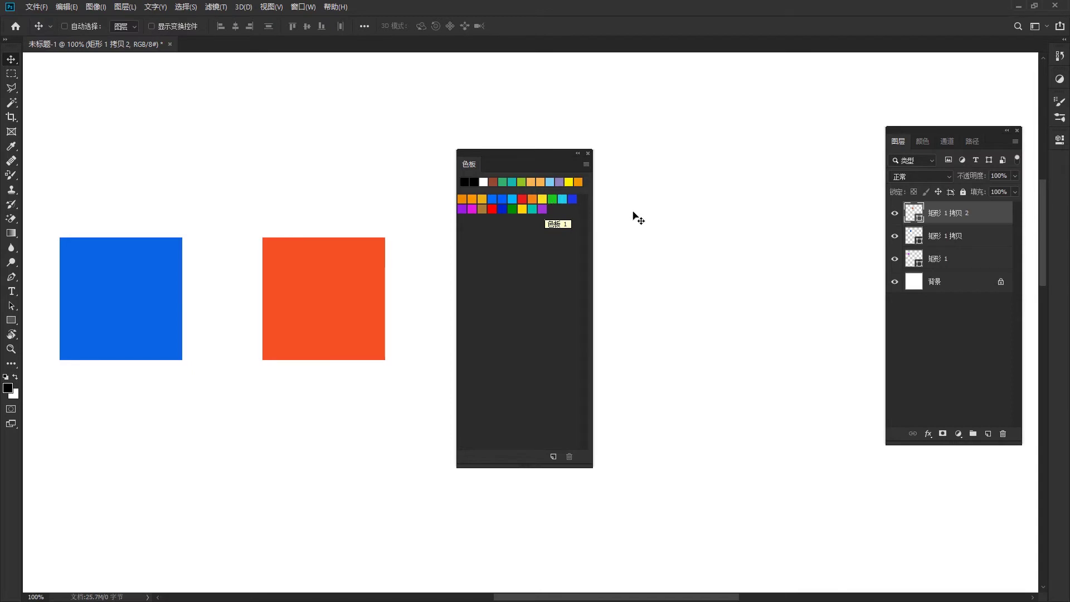
pyautogui.doubleClick(544, 208)
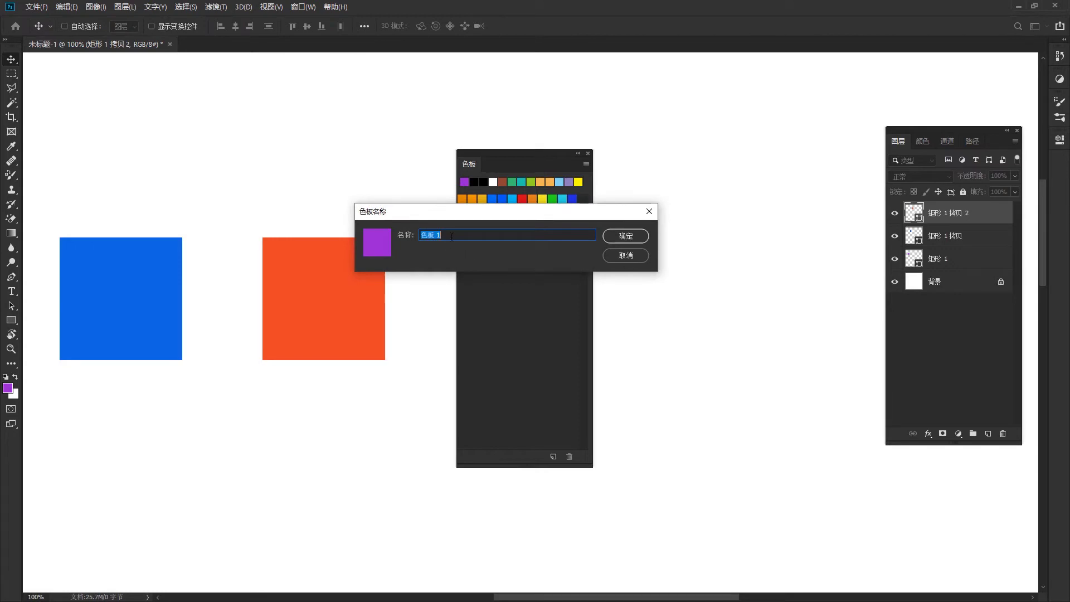
pyautogui.click(626, 255)
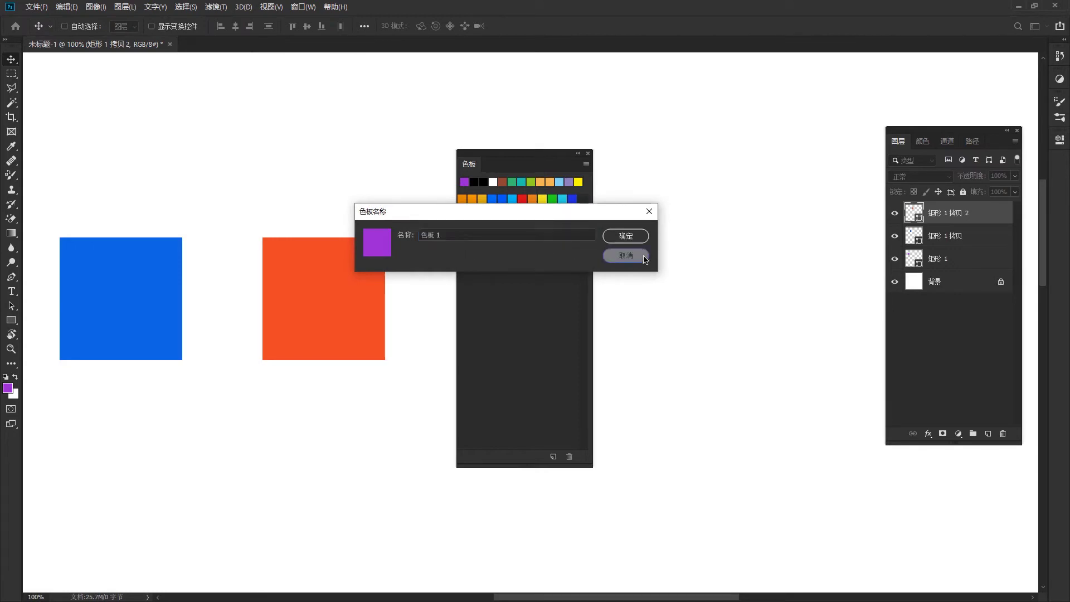
pyautogui.doubleClick(914, 214)
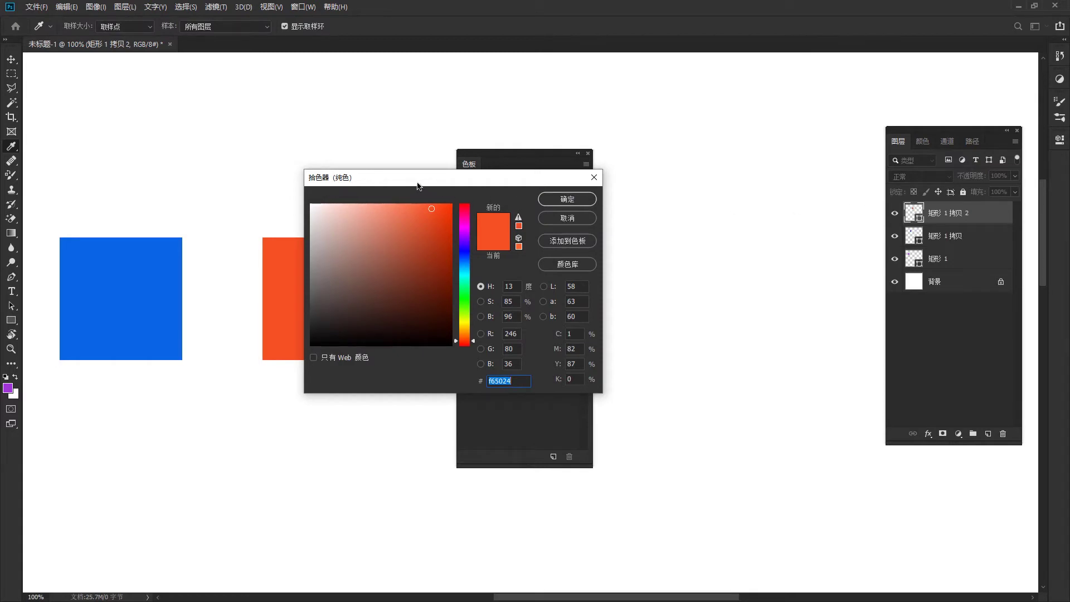
pyautogui.moveTo(418, 185); pyautogui.dragTo(783, 181)
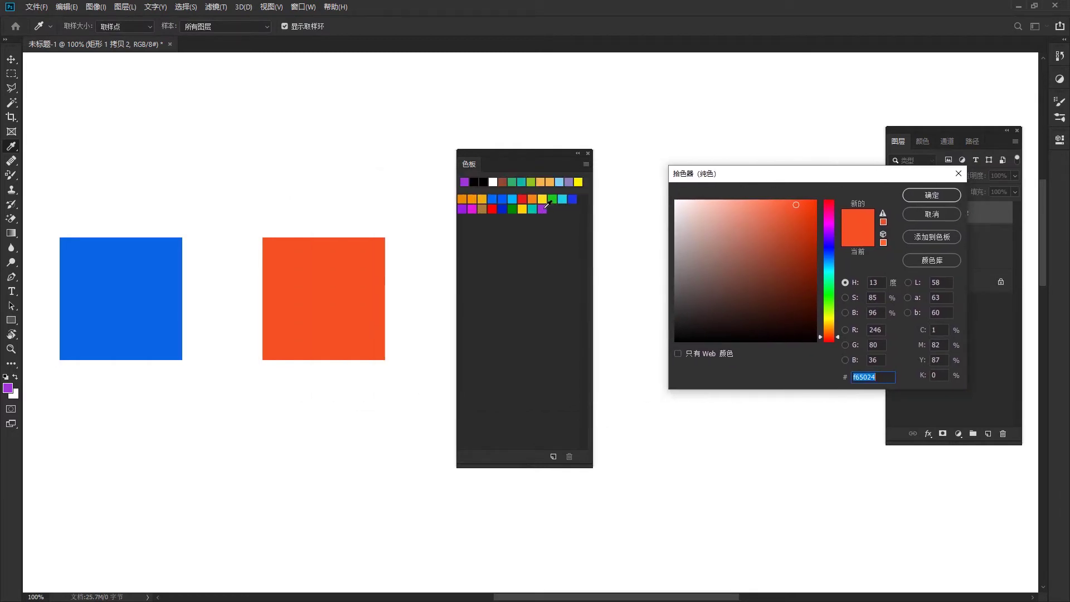
pyautogui.click(544, 209)
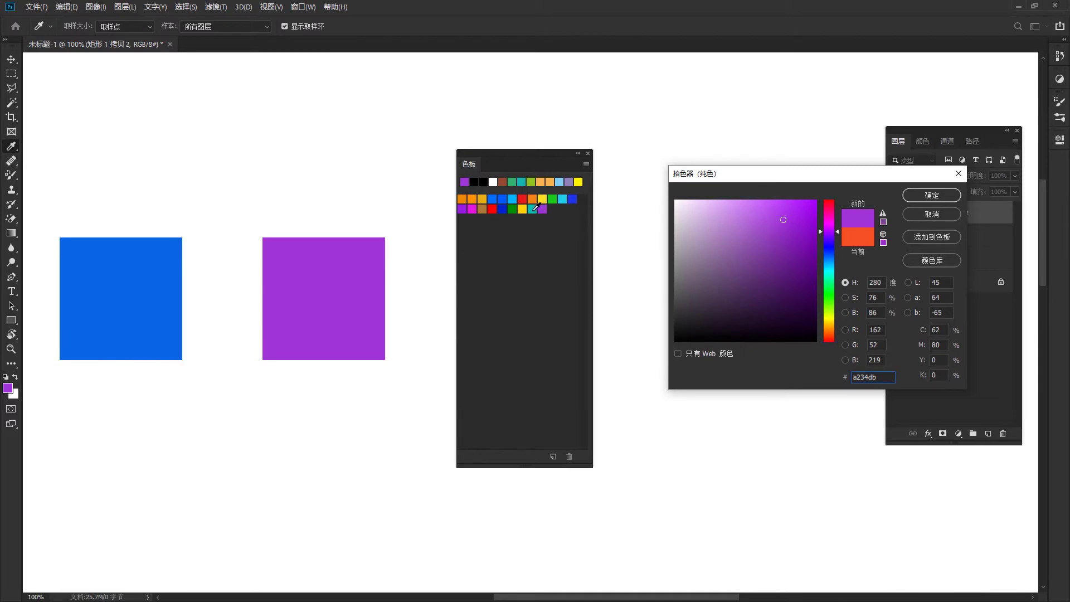
pyautogui.click(533, 209)
pyautogui.click(542, 199)
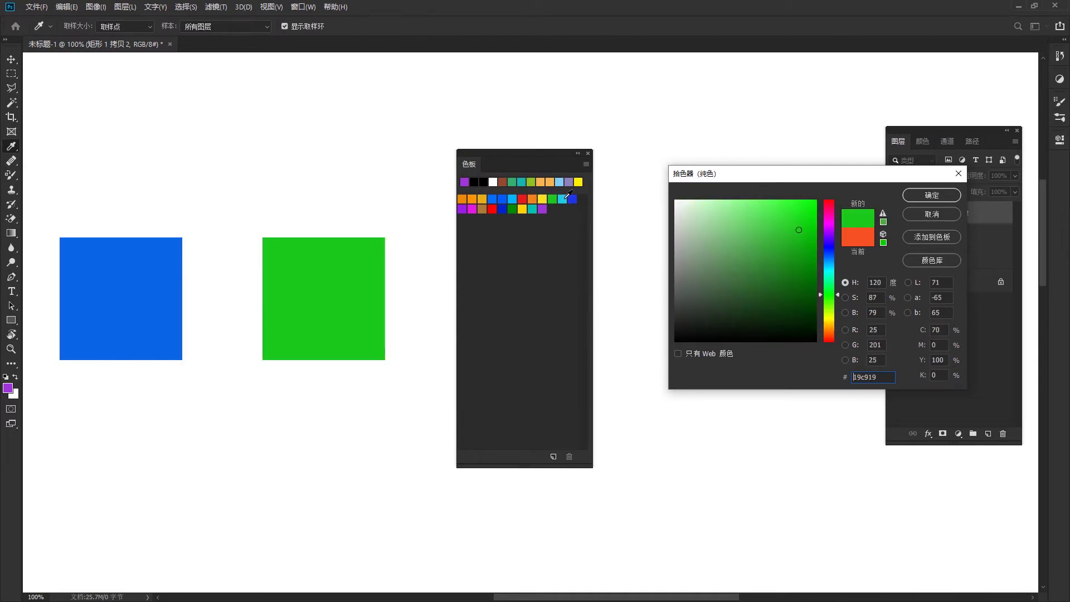
pyautogui.click(563, 199)
pyautogui.click(533, 199)
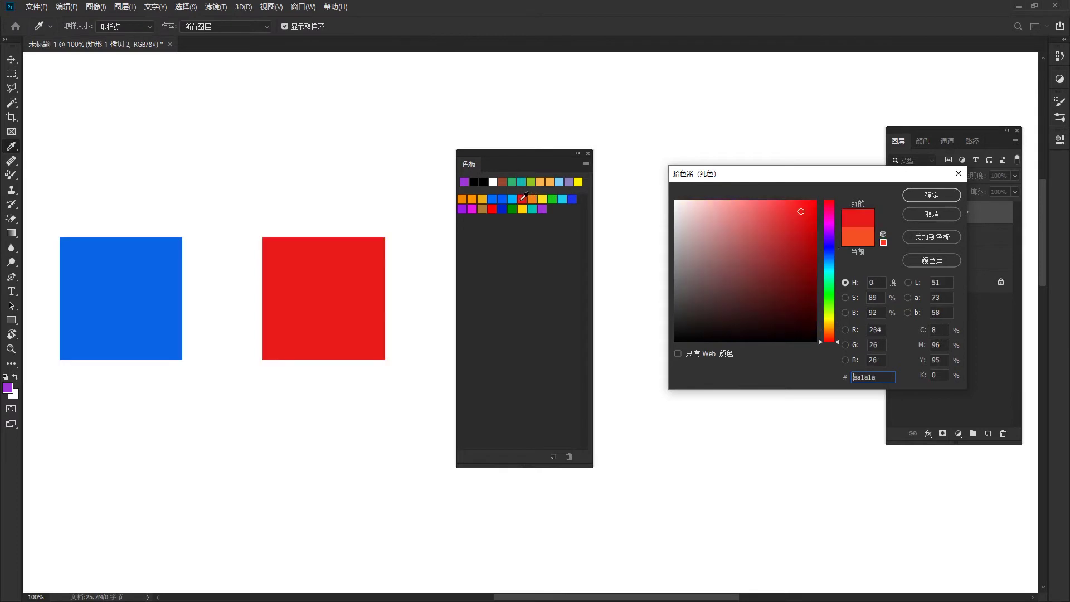
pyautogui.click(504, 199)
pyautogui.click(482, 199)
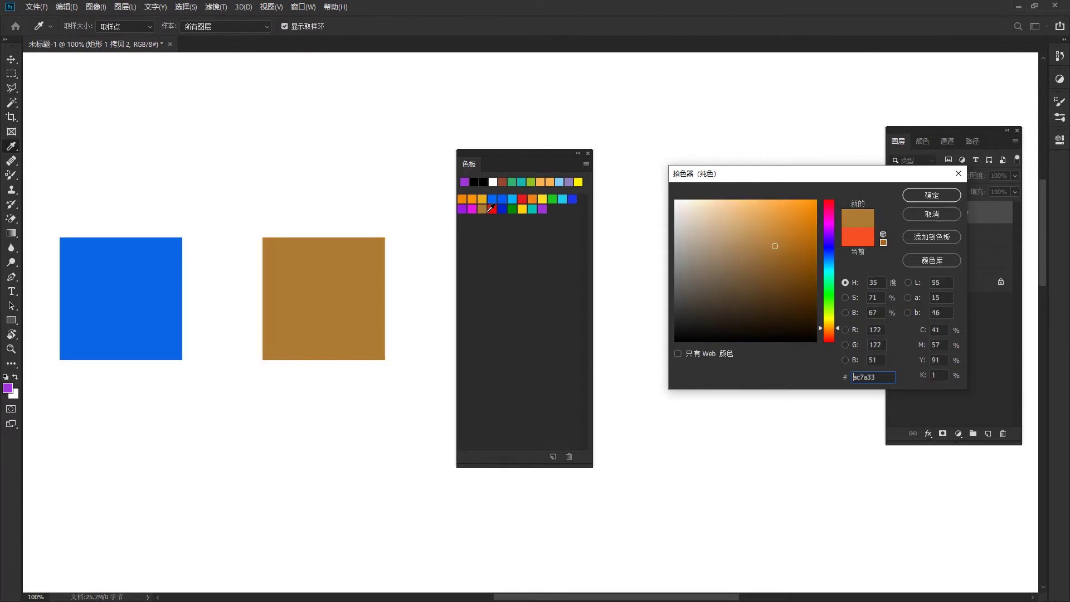
pyautogui.click(491, 210)
pyautogui.click(497, 199)
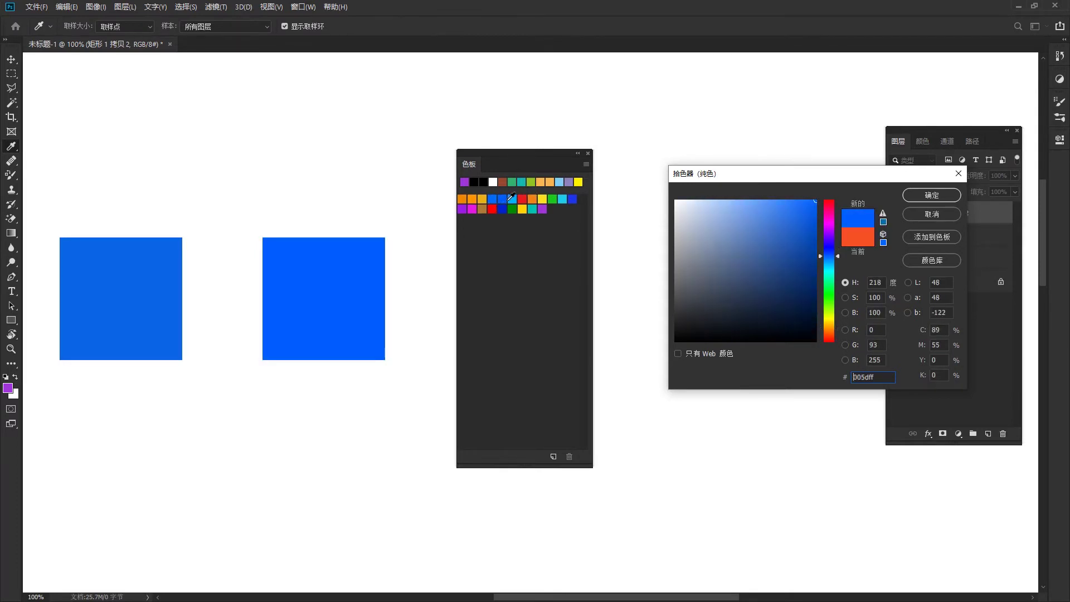
pyautogui.click(493, 199)
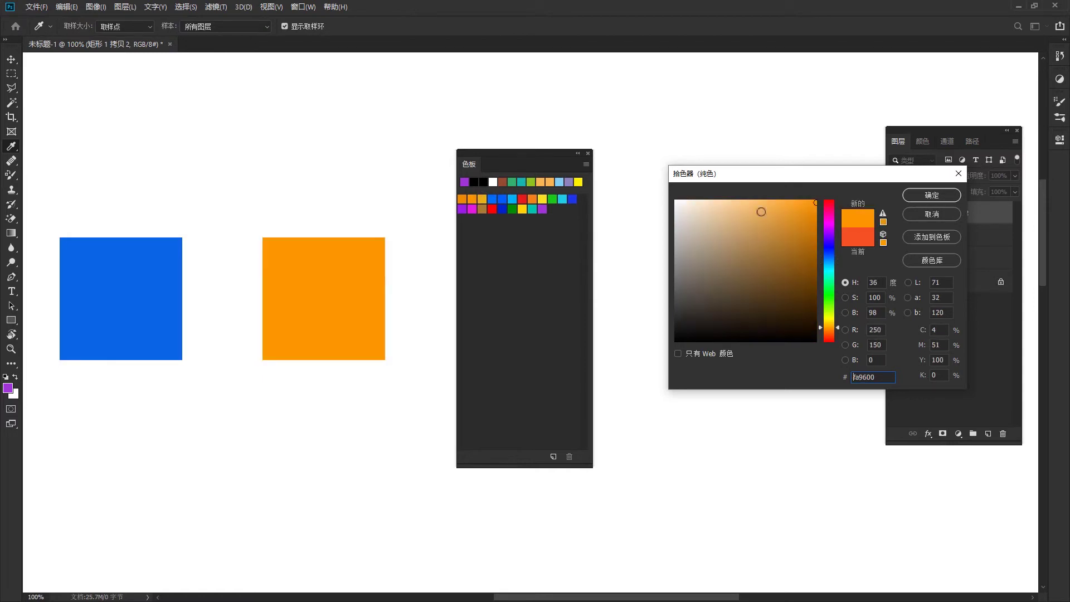
pyautogui.click(931, 215)
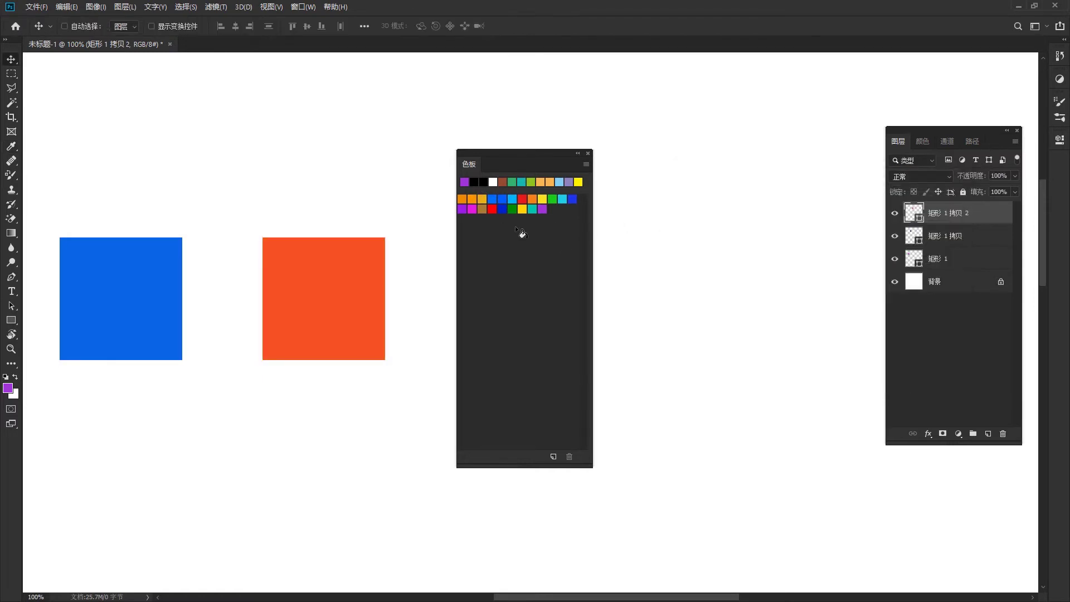
# Step: Append the 照片滤镜颜色 swatch library to the existing swatches
pyautogui.moveTo(528, 164); pyautogui.dragTo(508, 162)
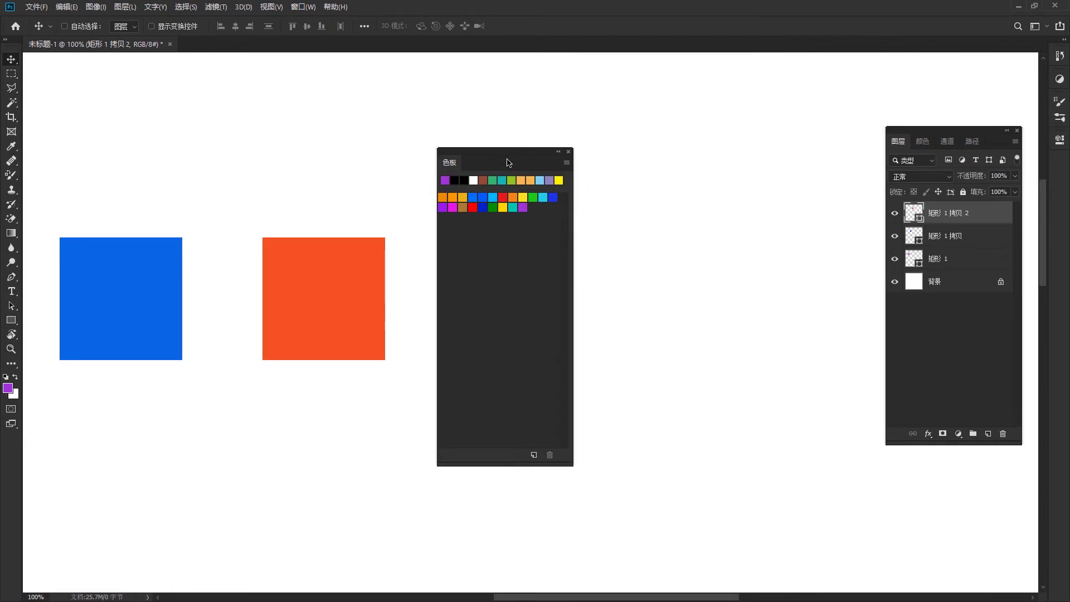
pyautogui.click(567, 163)
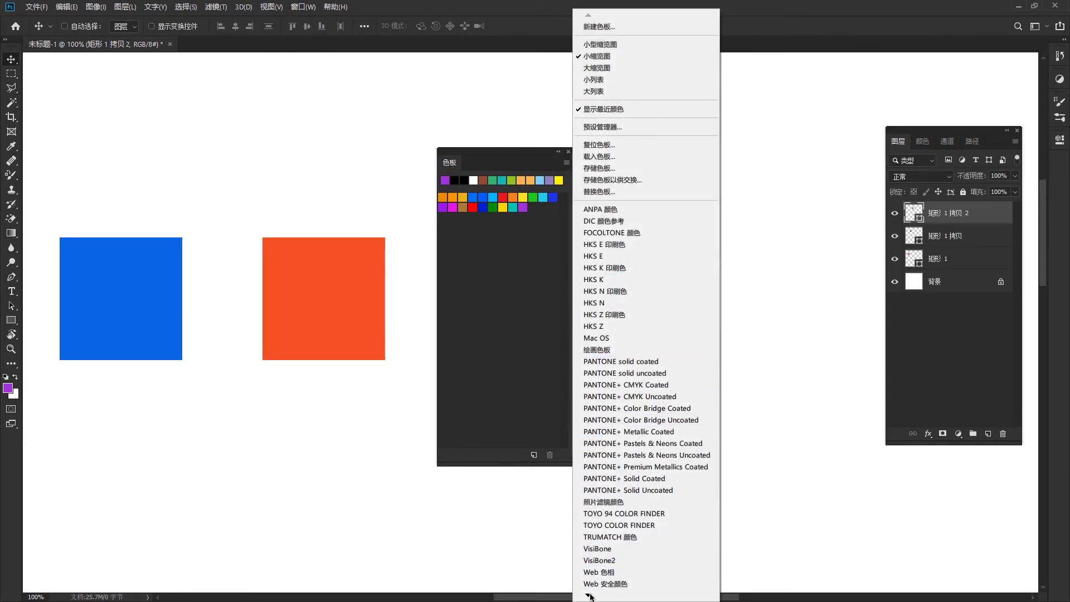
pyautogui.moveTo(587, 595)
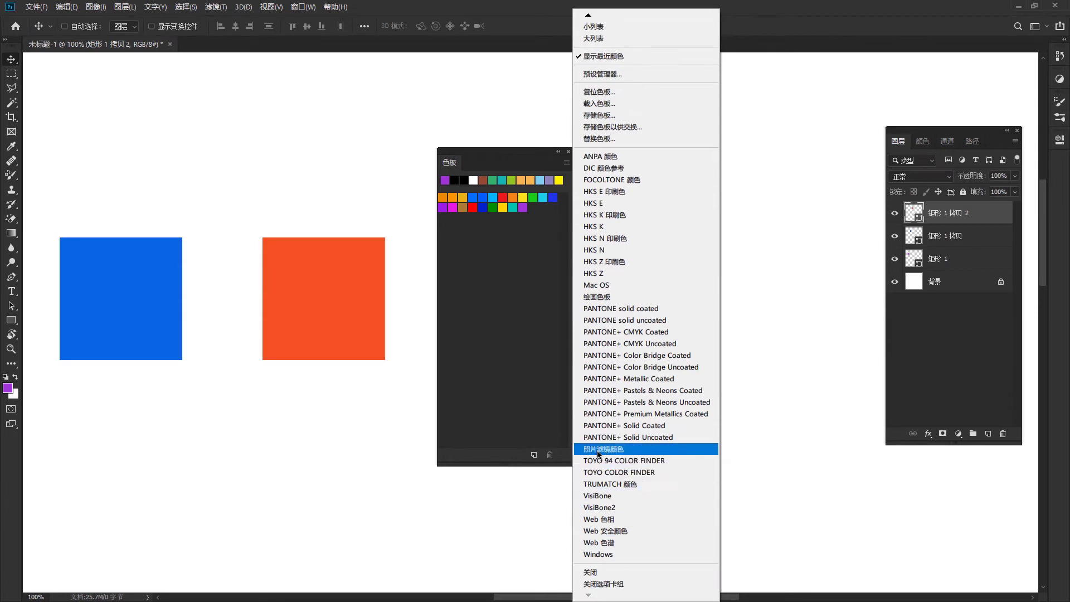
pyautogui.click(640, 454)
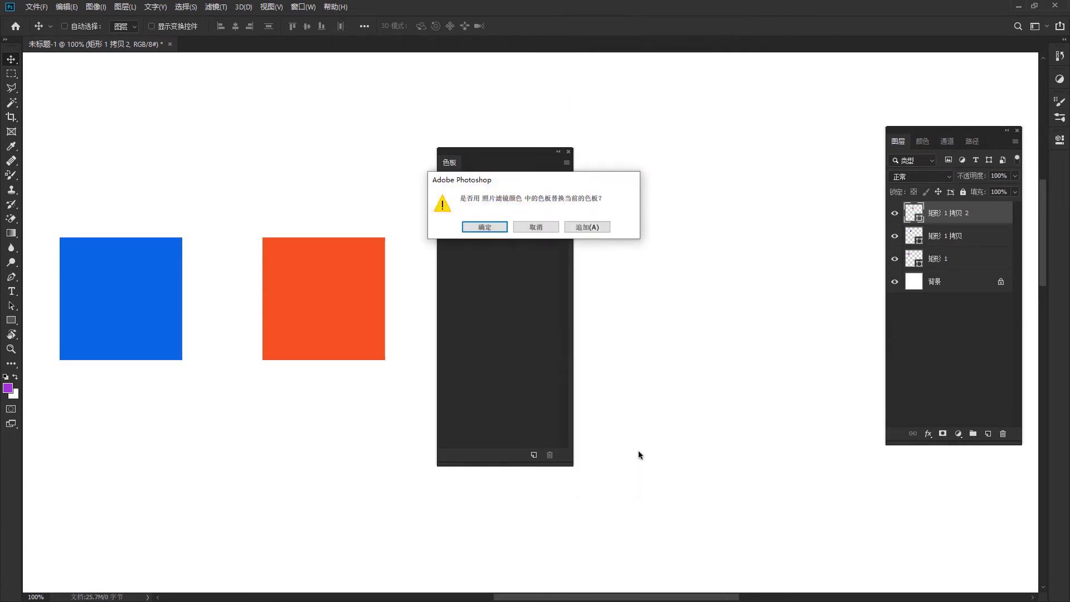
pyautogui.moveTo(539, 181); pyautogui.dragTo(497, 252)
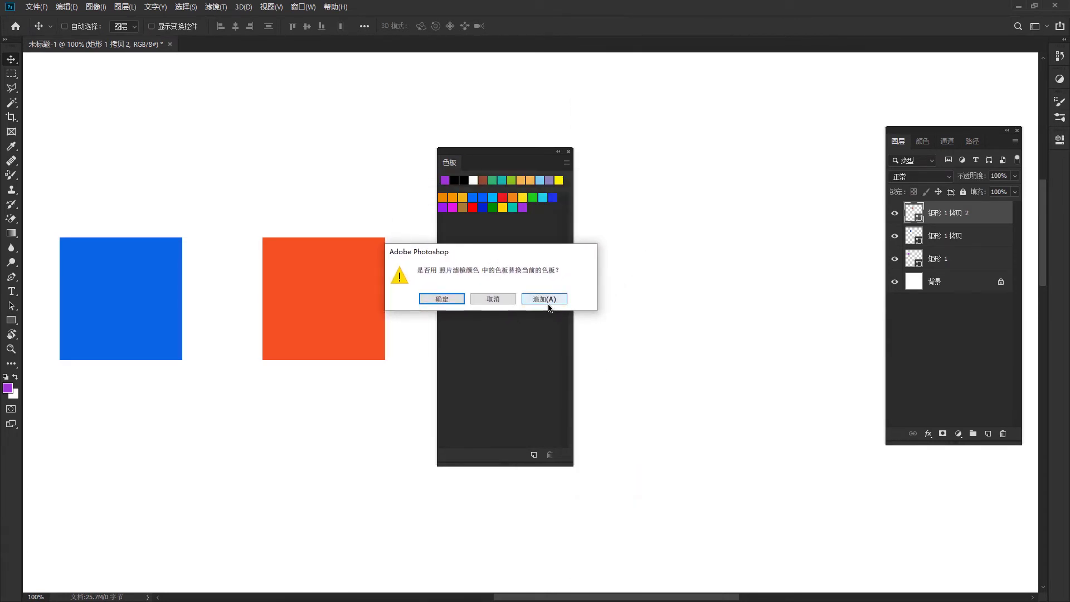
pyautogui.click(546, 299)
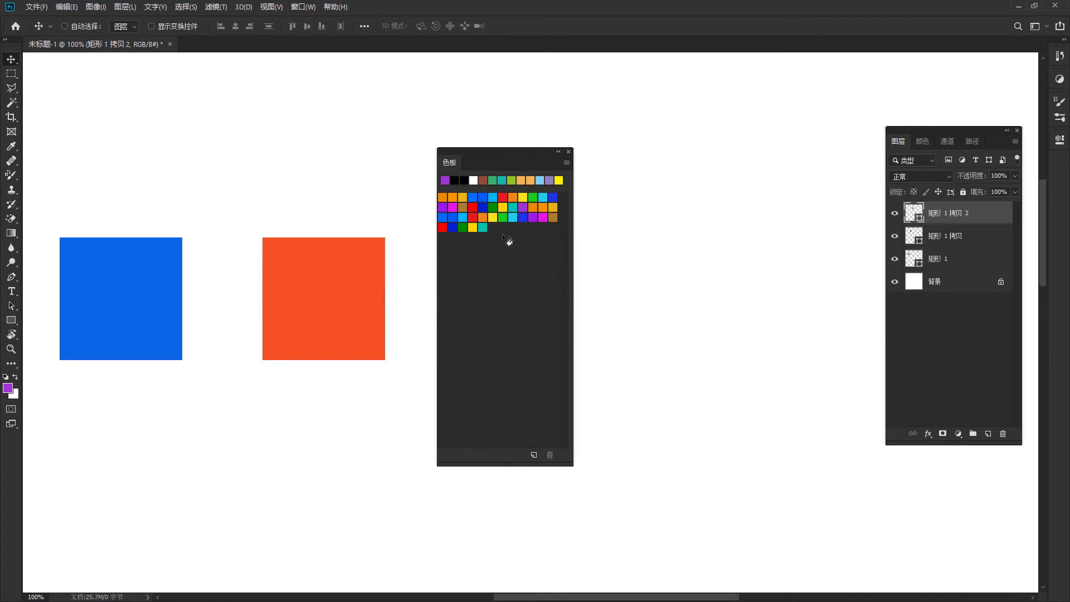
# Step: Append the 绘画色板 swatch library to the existing swatches as well
pyautogui.click(567, 163)
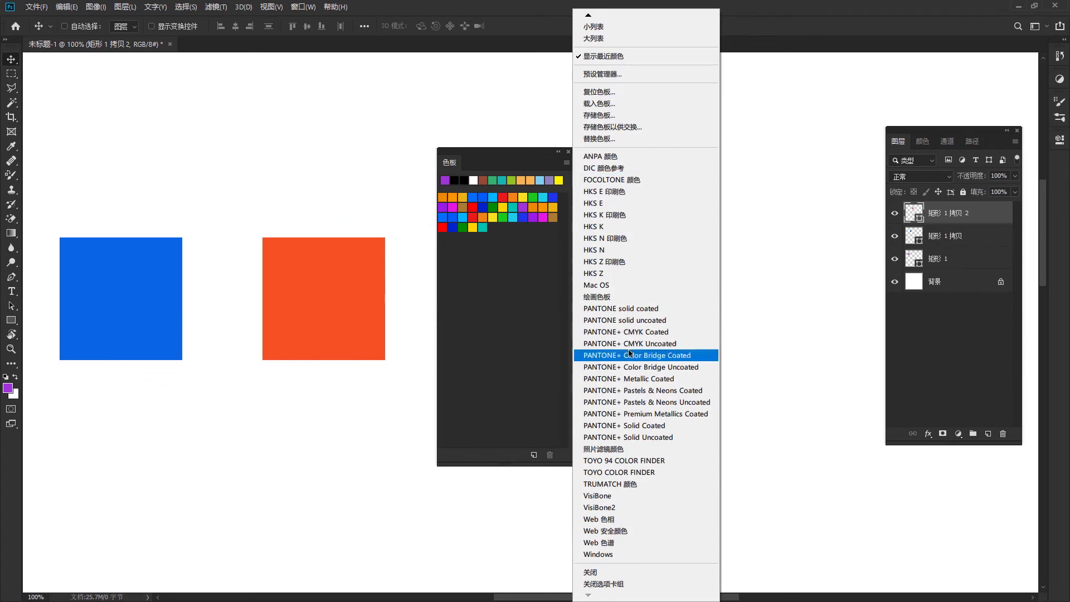
pyautogui.click(613, 296)
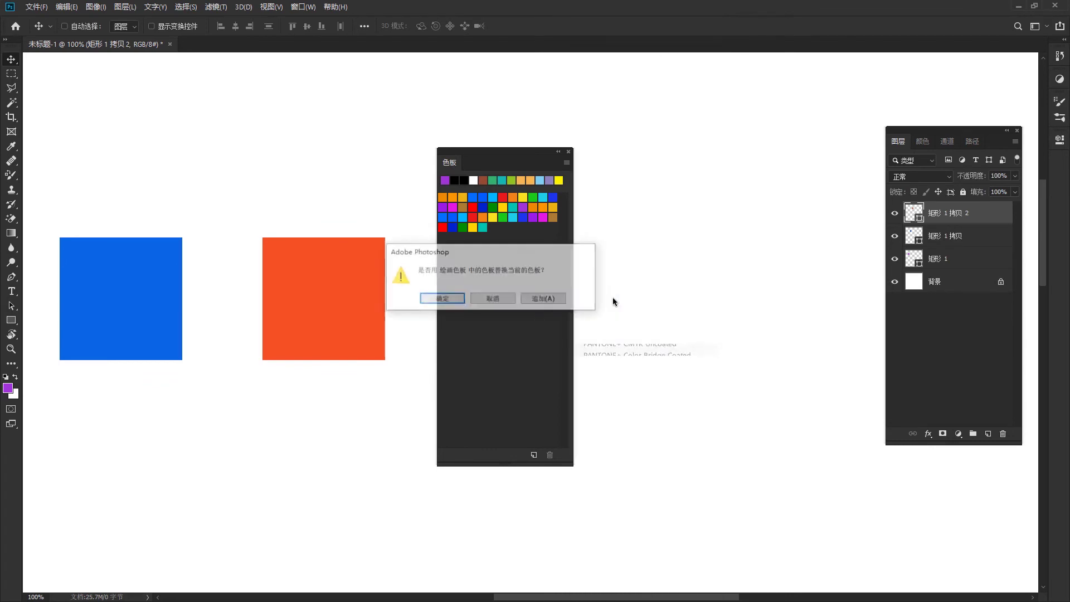
pyautogui.click(549, 297)
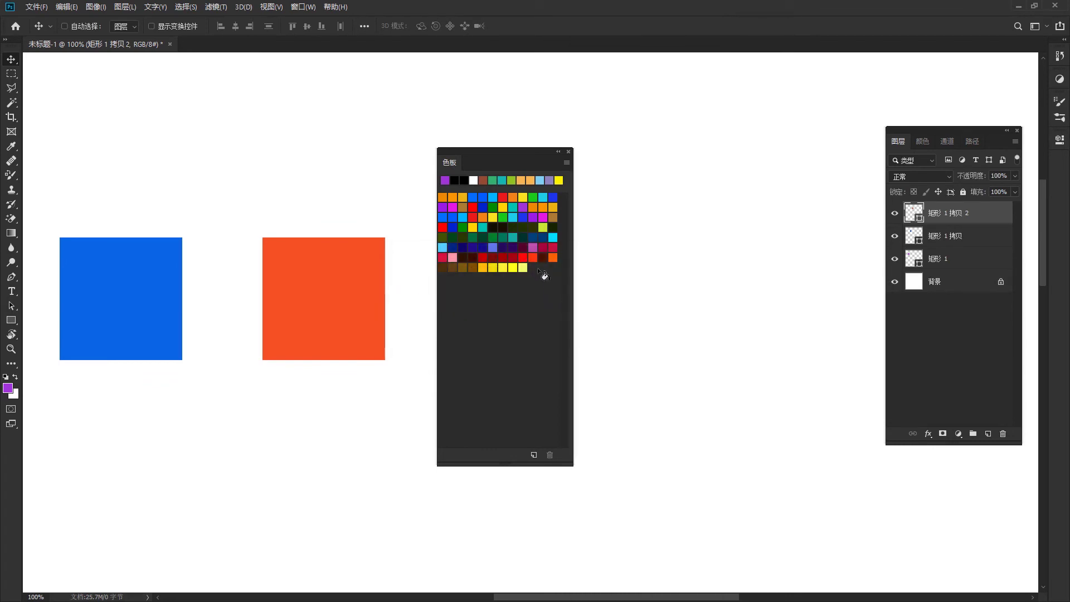
pyautogui.doubleClick(913, 212)
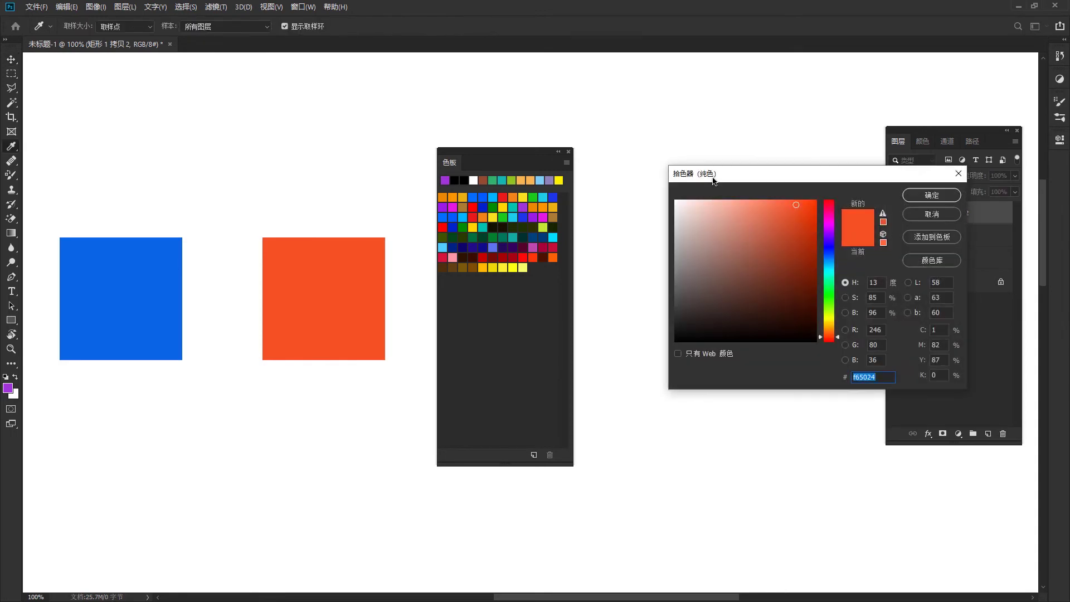
pyautogui.moveTo(713, 174); pyautogui.dragTo(670, 178)
pyautogui.click(506, 266)
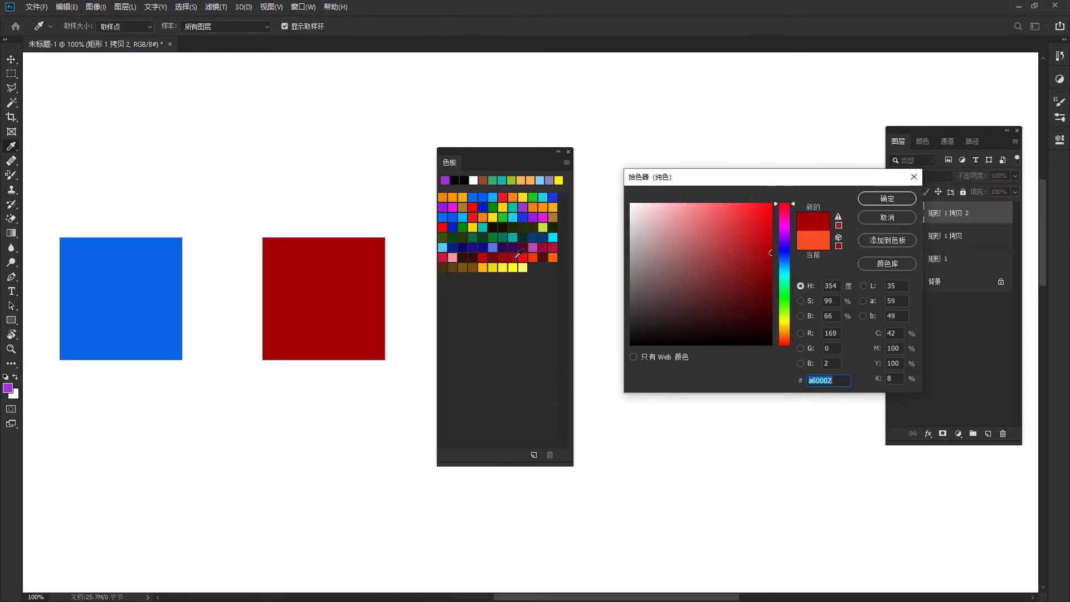
pyautogui.click(523, 257)
pyautogui.click(543, 247)
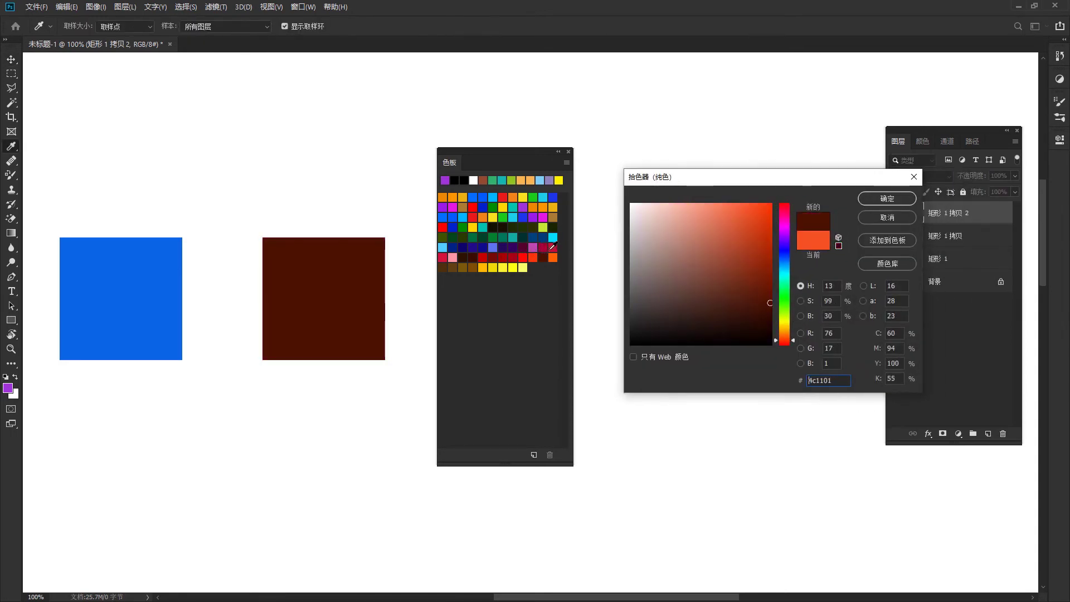
pyautogui.click(553, 247)
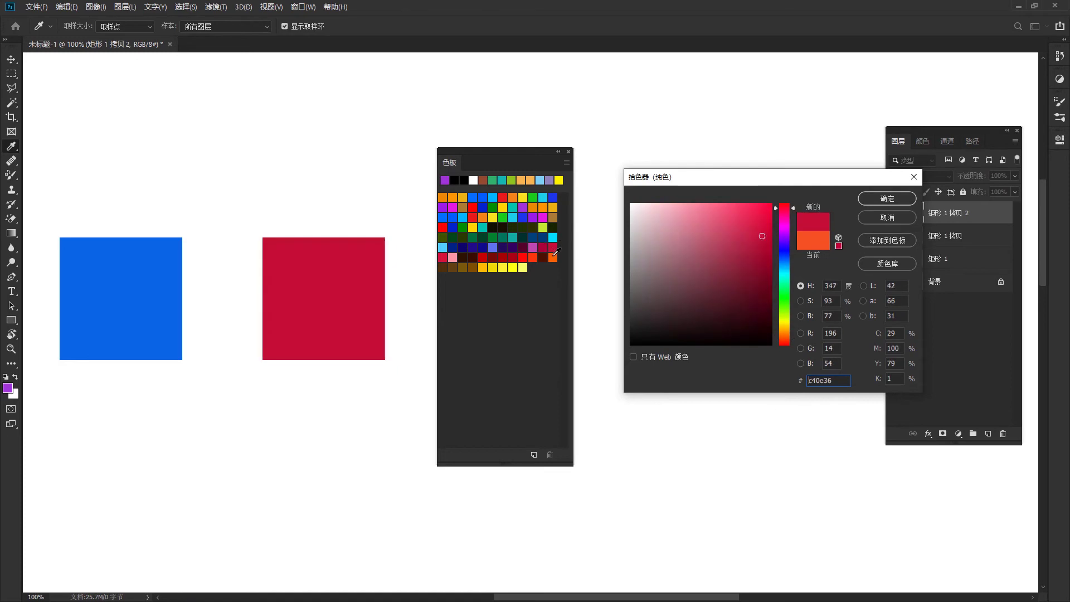
pyautogui.click(887, 218)
# Step: Delete the yellow swatch with 删除色板 and confirm the removal
pyautogui.rightClick(520, 267)
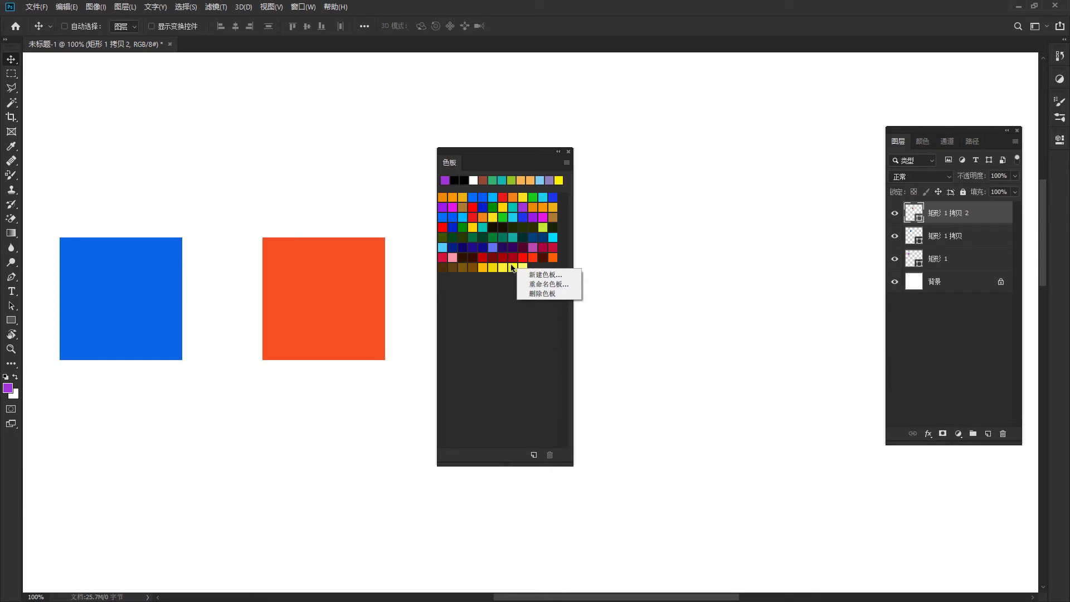
pyautogui.click(544, 295)
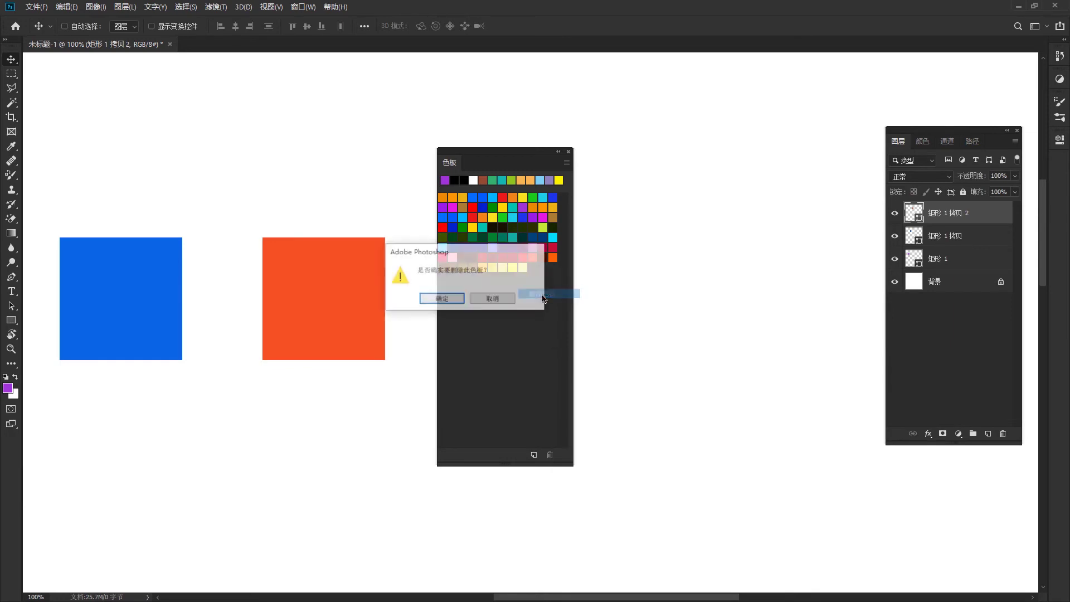
pyautogui.click(442, 299)
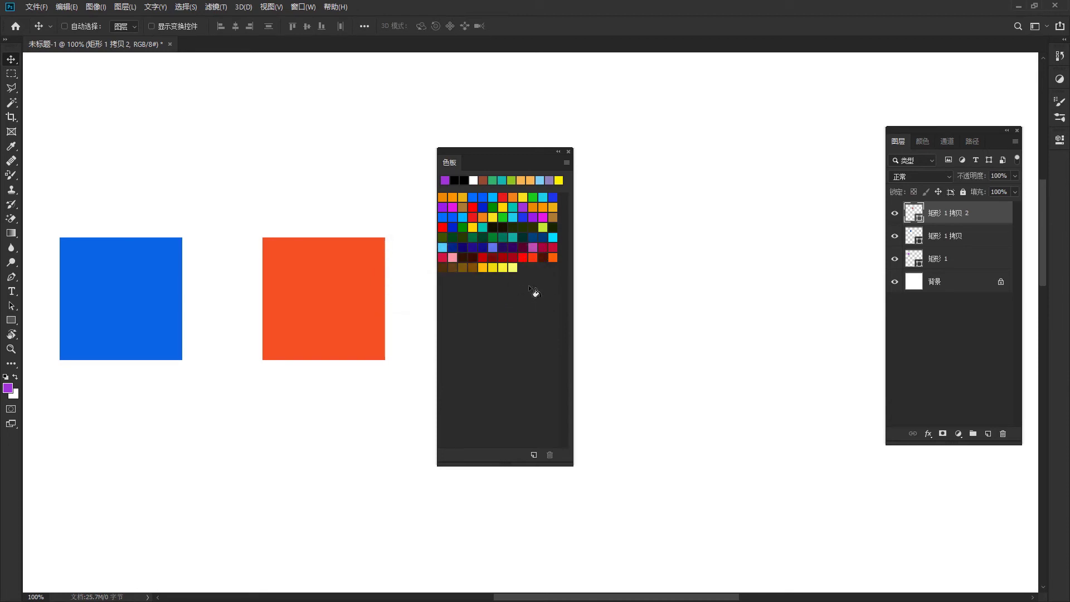
# Step: Set the foreground colour to cyan by entering hex 18ecff
pyautogui.click(8, 389)
pyautogui.write('18ecff')
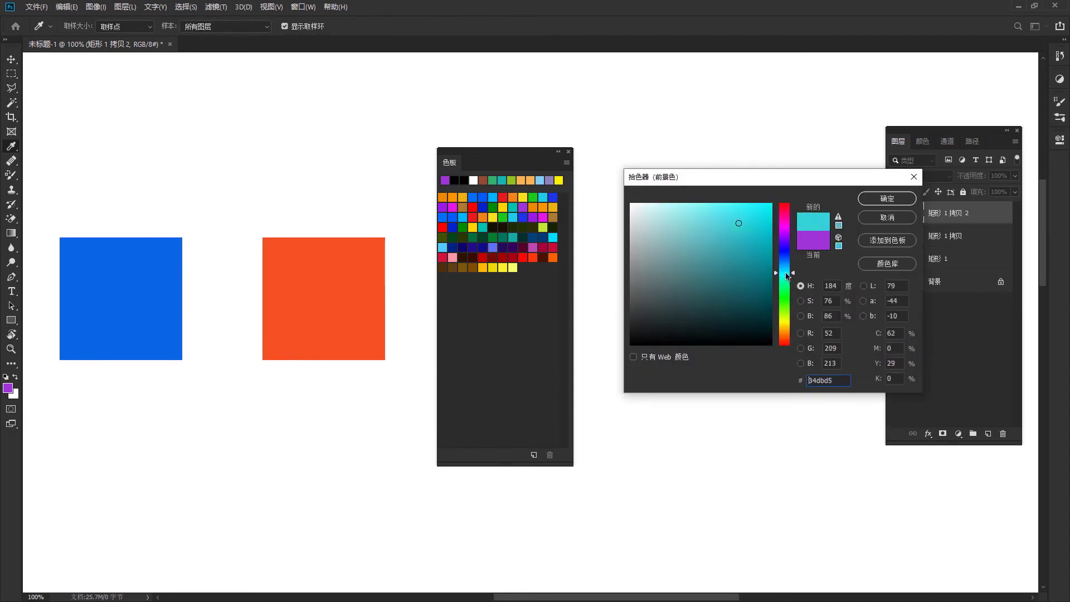
pyautogui.click(886, 198)
pyautogui.press('v')
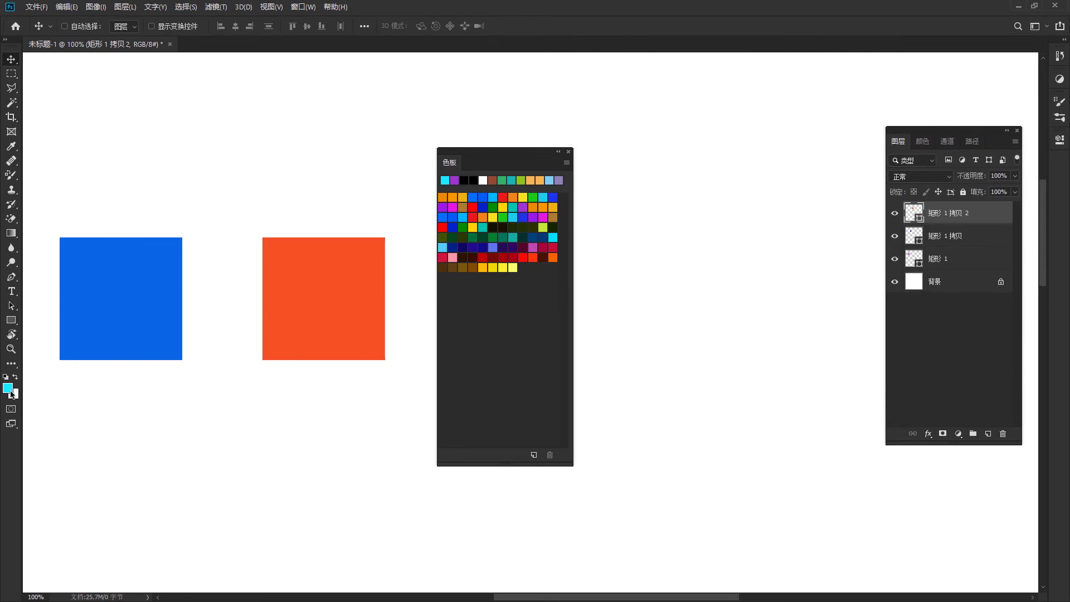
# Step: Add the cyan foreground colour as swatch '色板 2' and move the Swatches panel right
pyautogui.click(516, 330)
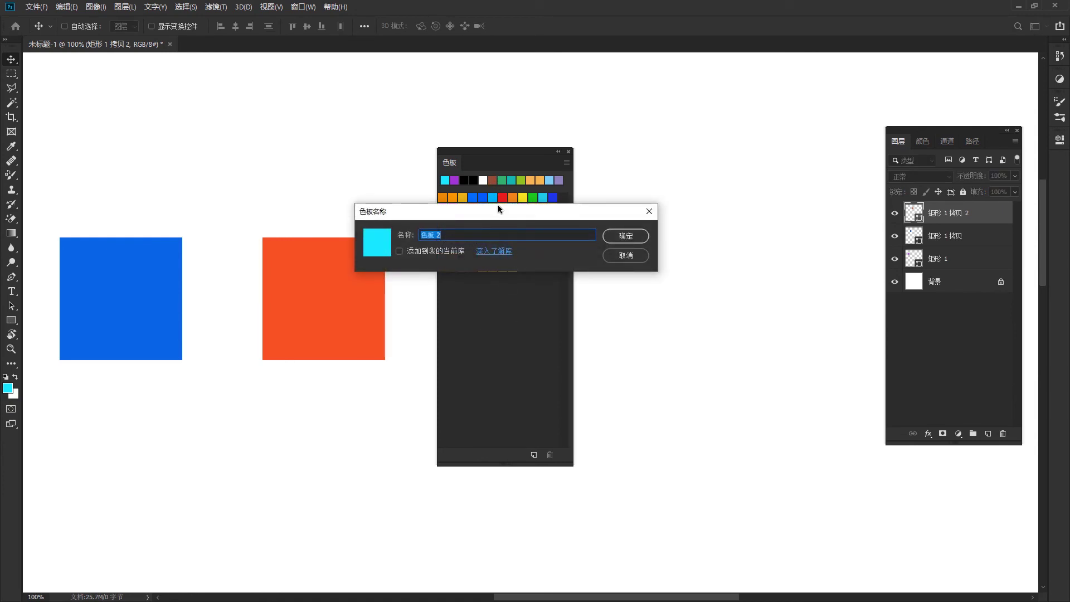
pyautogui.click(626, 239)
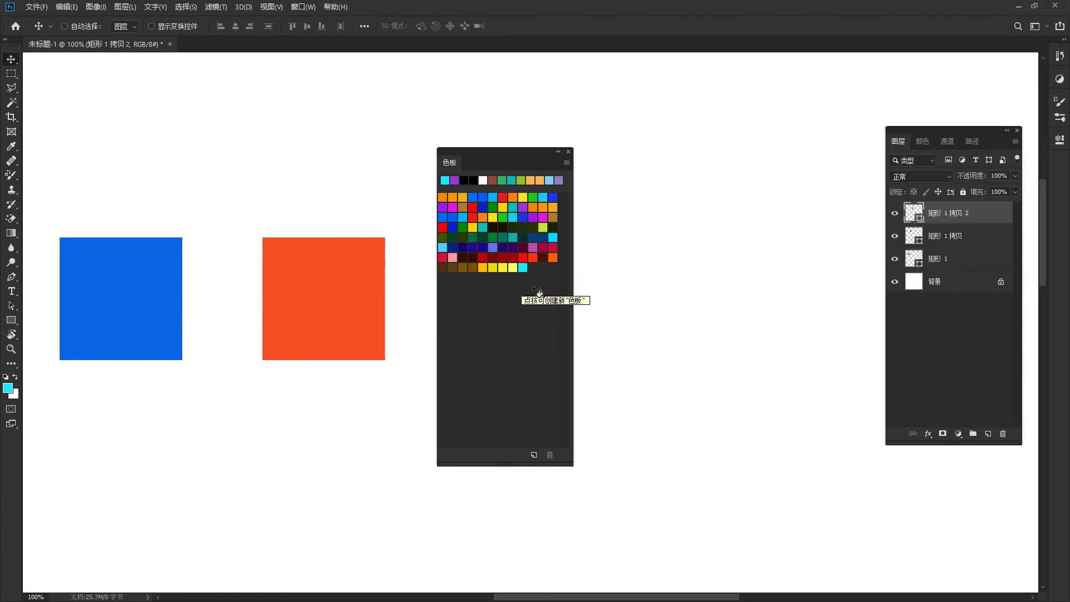
pyautogui.moveTo(502, 152); pyautogui.dragTo(647, 140)
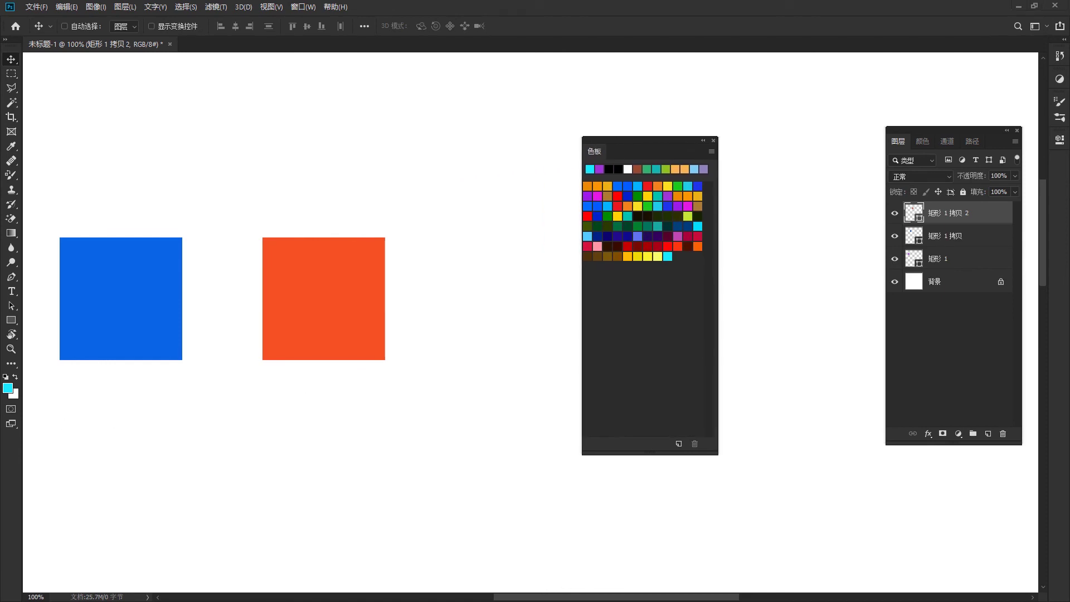
pyautogui.press('Right')
# Step: Switch to the PS基础第五天笔记 notes and select text in the 色板 paragraph without editing
pyautogui.hotkey('alt', 'Tab')
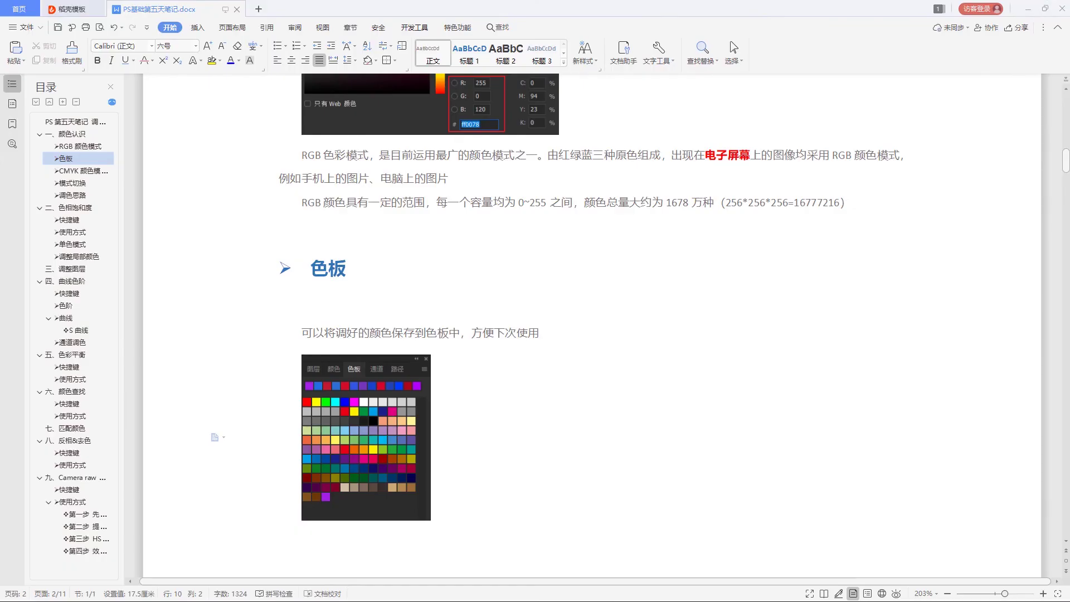
pyautogui.click(329, 269)
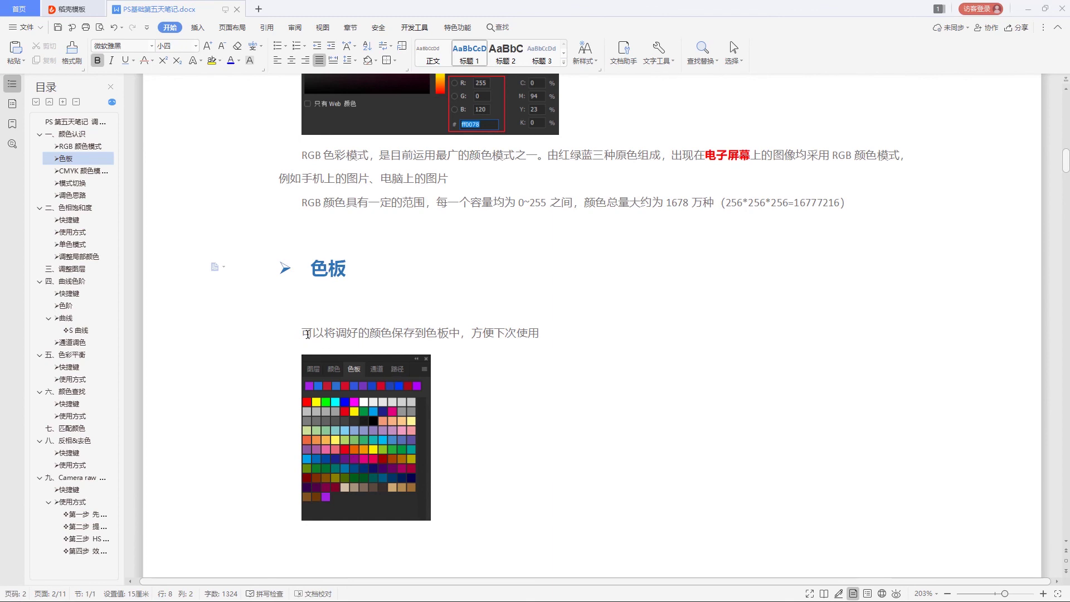
pyautogui.moveTo(312, 333); pyautogui.dragTo(517, 332)
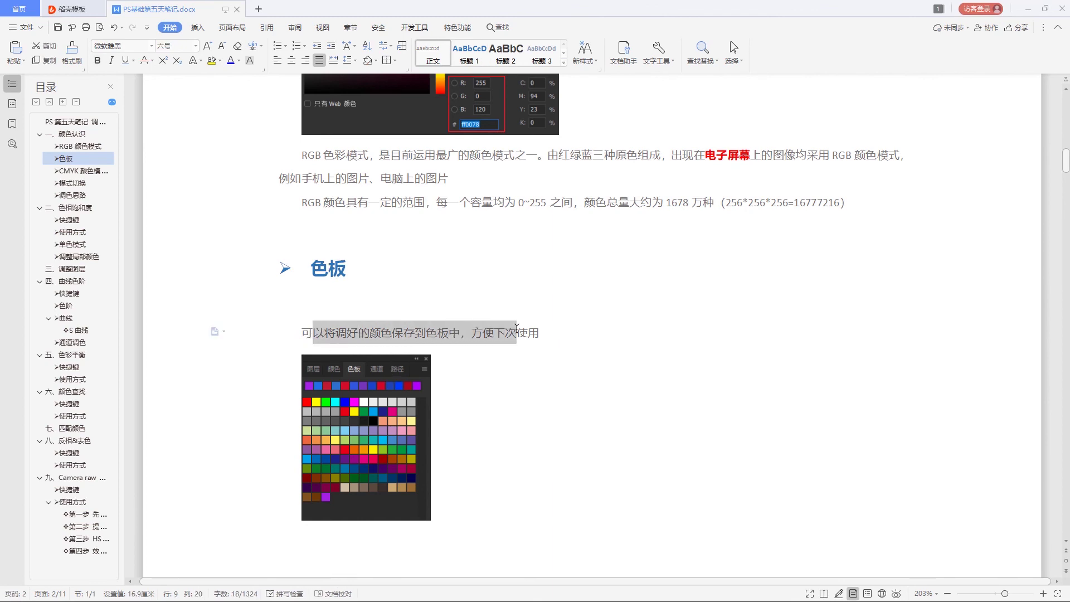
pyautogui.click(461, 333)
pyautogui.click(517, 333)
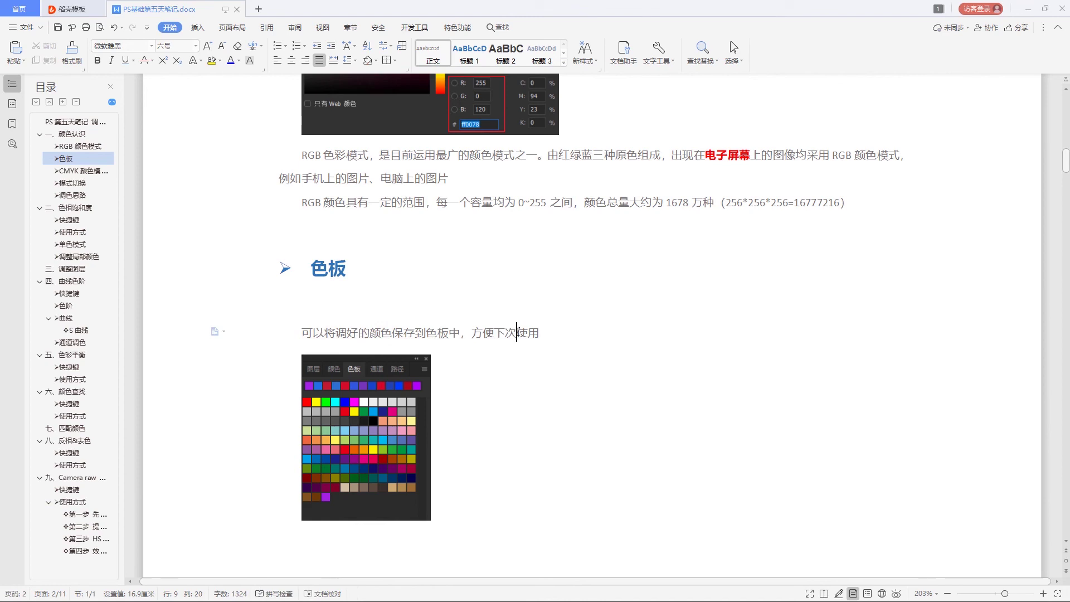
pyautogui.moveTo(483, 333); pyautogui.dragTo(517, 333)
pyautogui.click(474, 329)
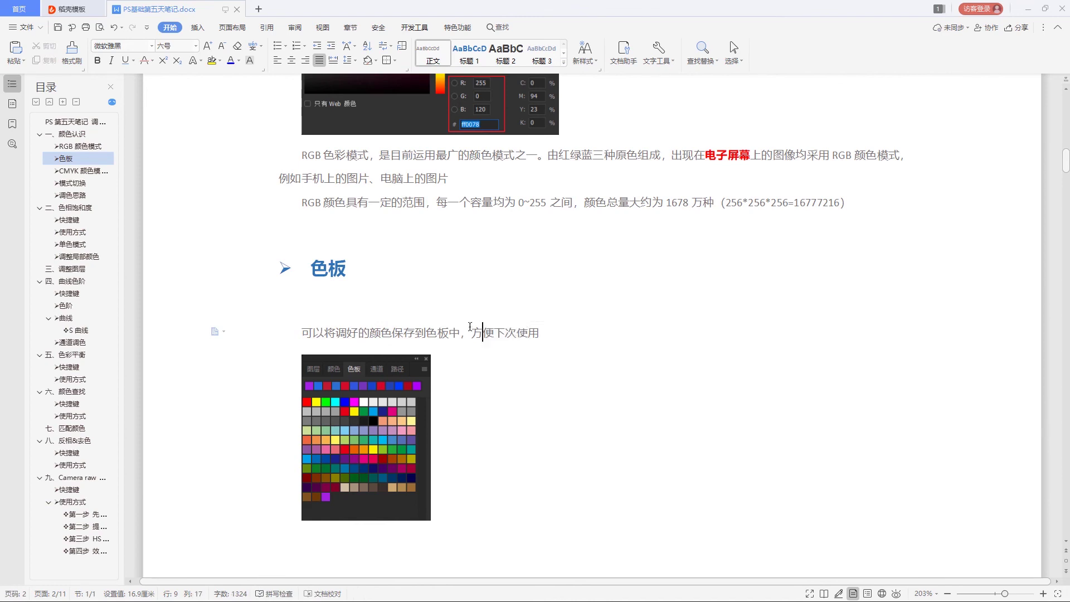